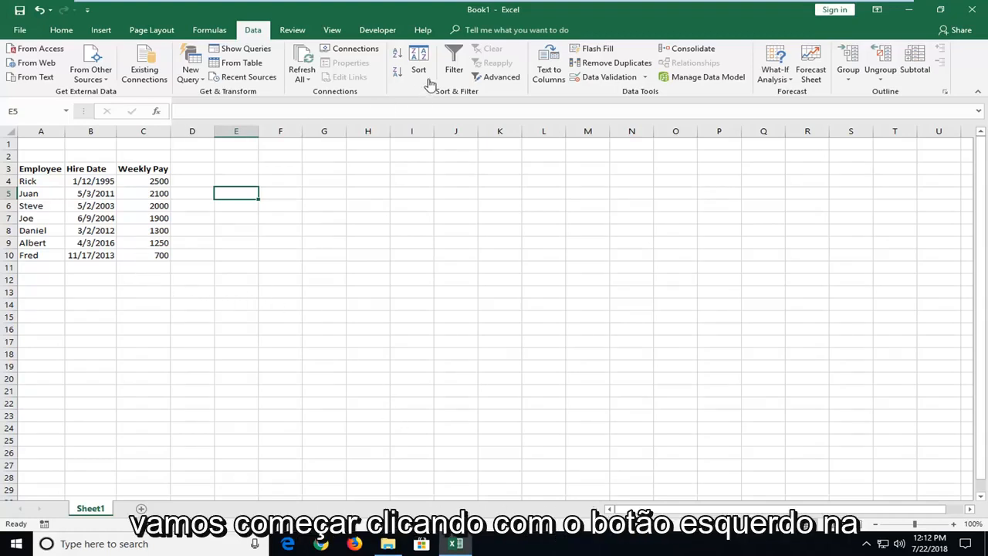
- From the Home ribbon, make a first selection of the hire dates starting at B4 (1/12/1995)
click(62, 30)
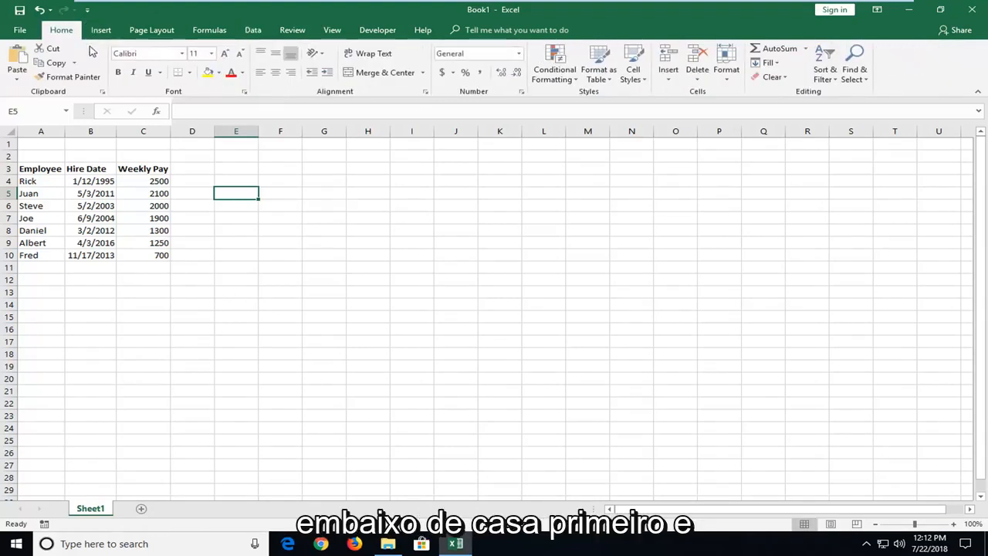
click(93, 194)
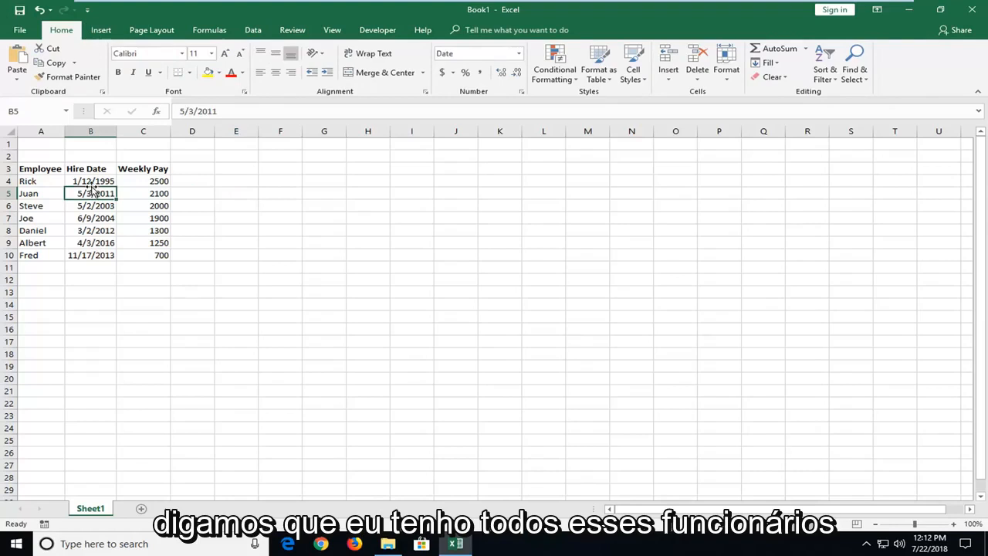
drag(90, 184, 91, 254)
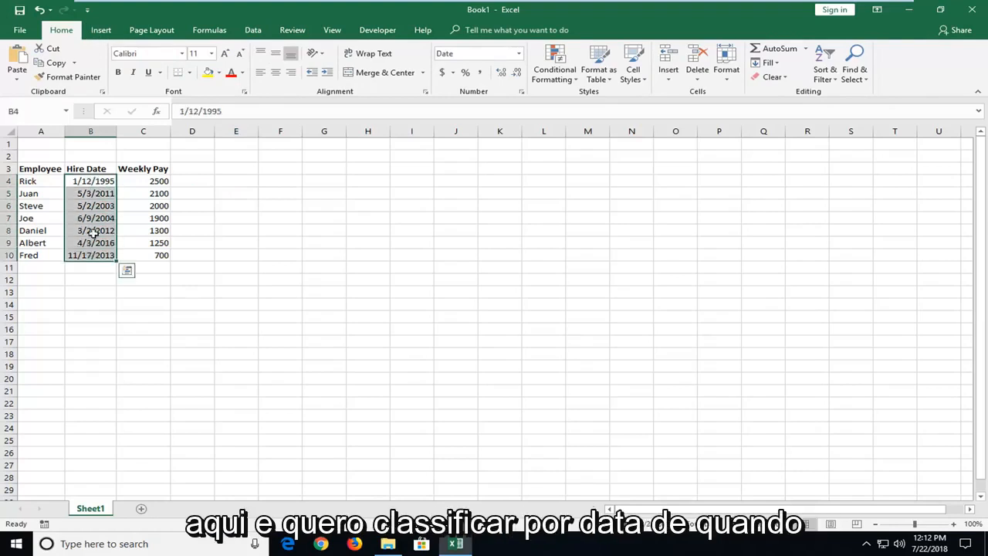
click(90, 218)
click(91, 193)
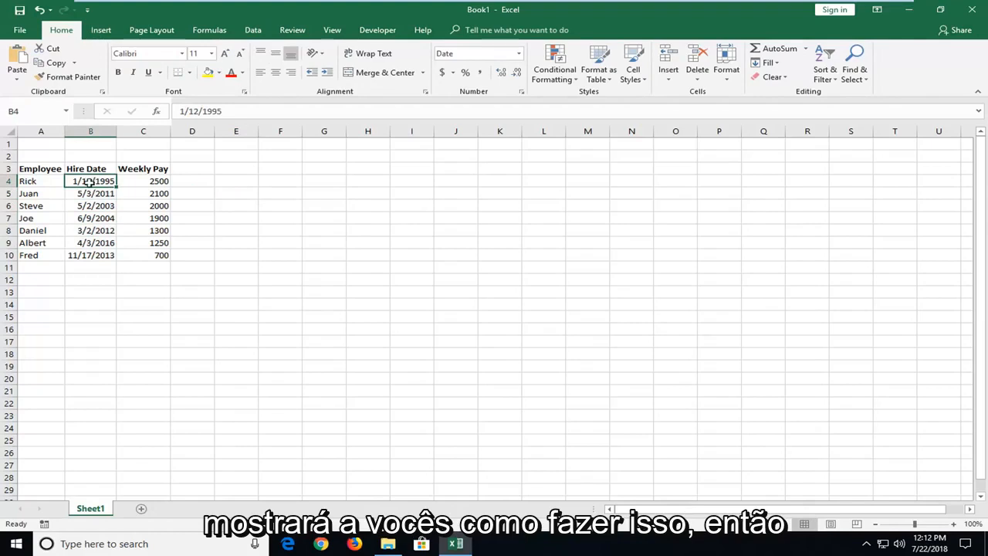
- Reselect all seven hire dates B4:B10 and dismiss the sort warning that appears
drag(93, 182, 90, 267)
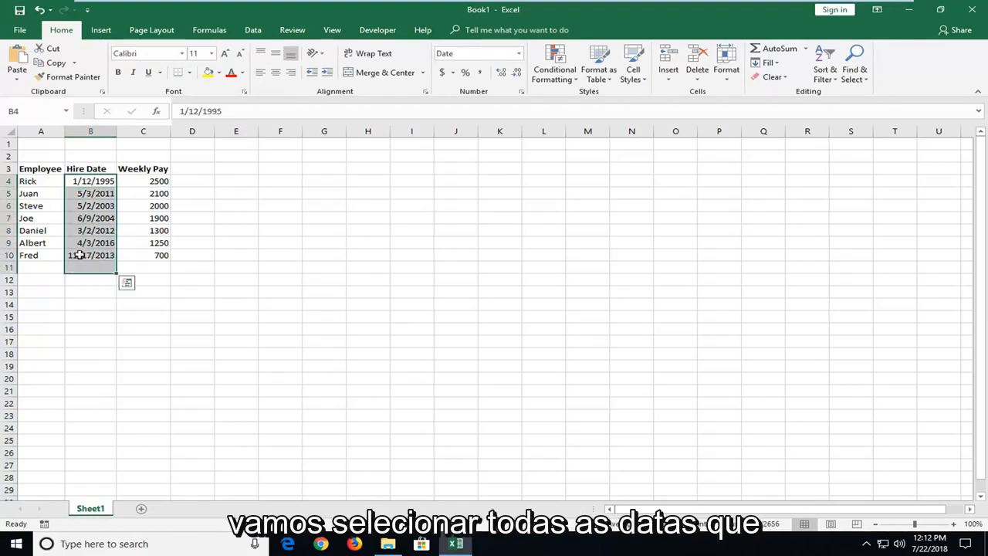
click(90, 230)
drag(90, 181, 90, 255)
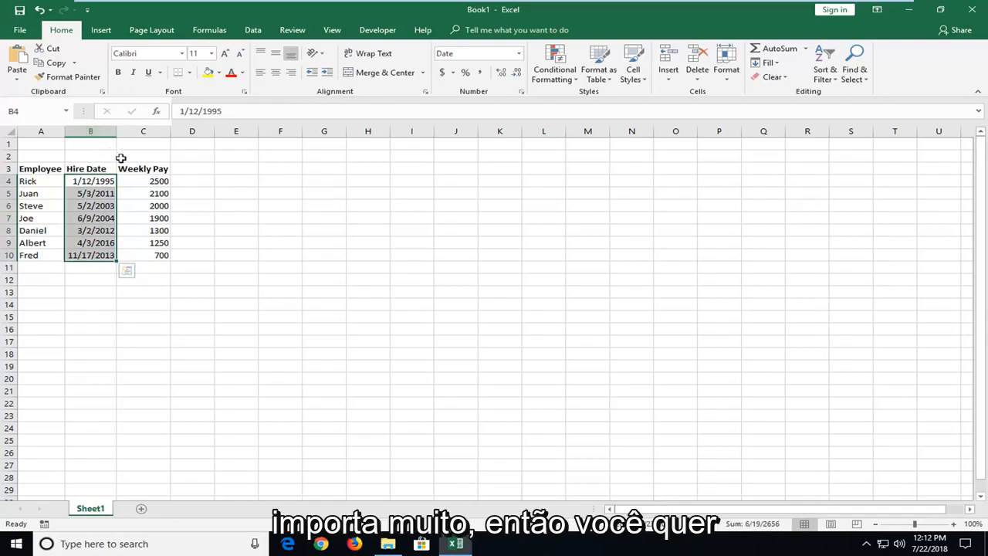
key(ctrl+shift+l)
key(Escape)
- Turn on Filter from Sort & Filter with the Hire Date header B3 selected
click(82, 169)
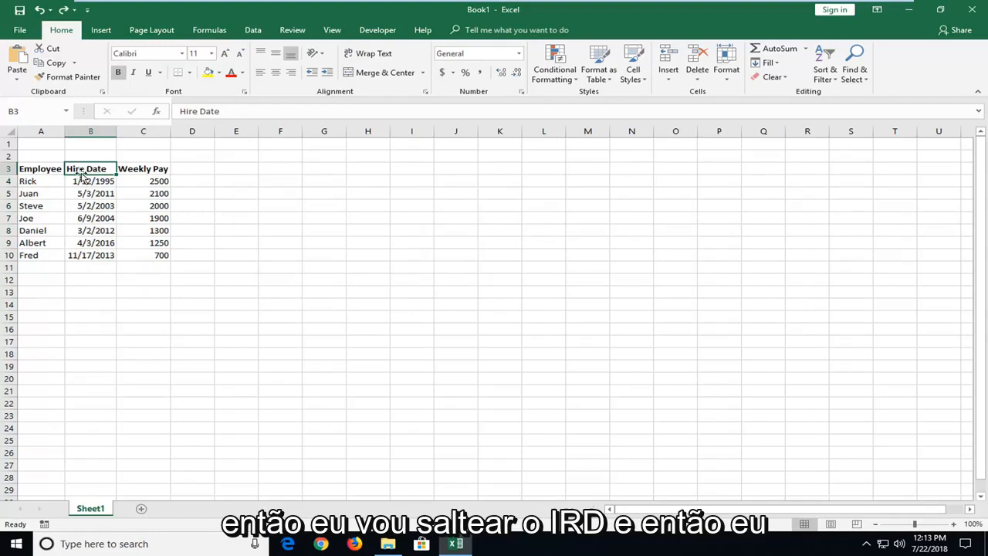
click(826, 81)
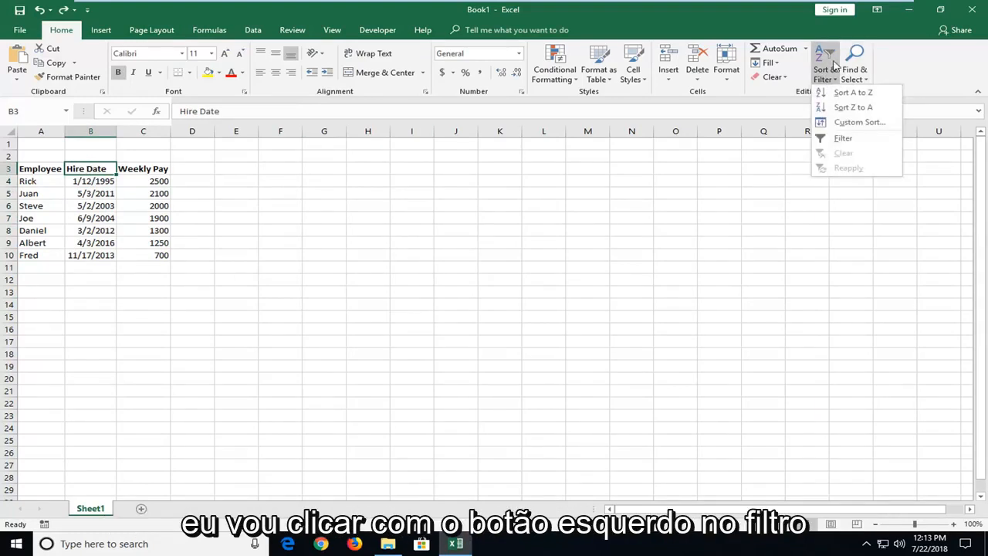
click(842, 139)
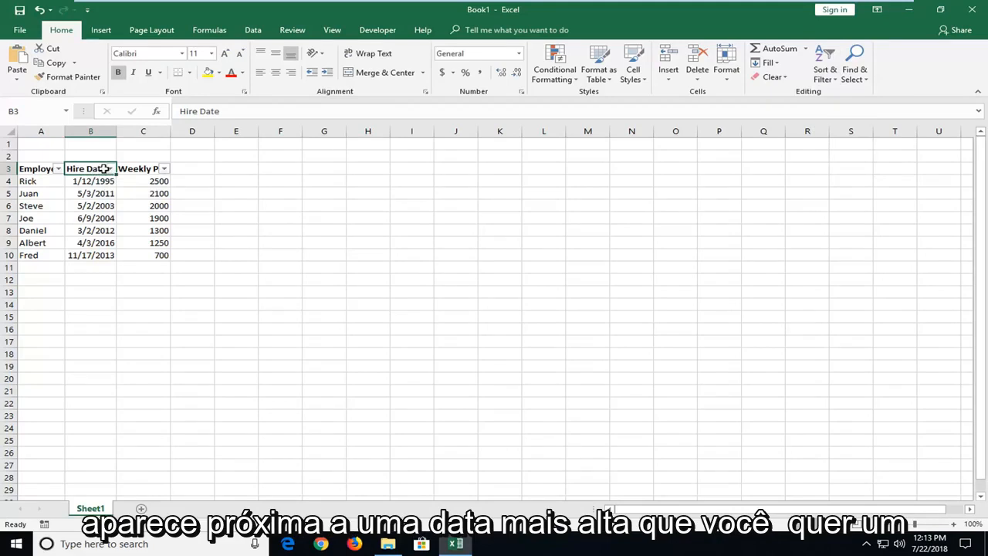
- Sort by Hire Date oldest to newest and review the result ending at 4/3/2016
click(110, 170)
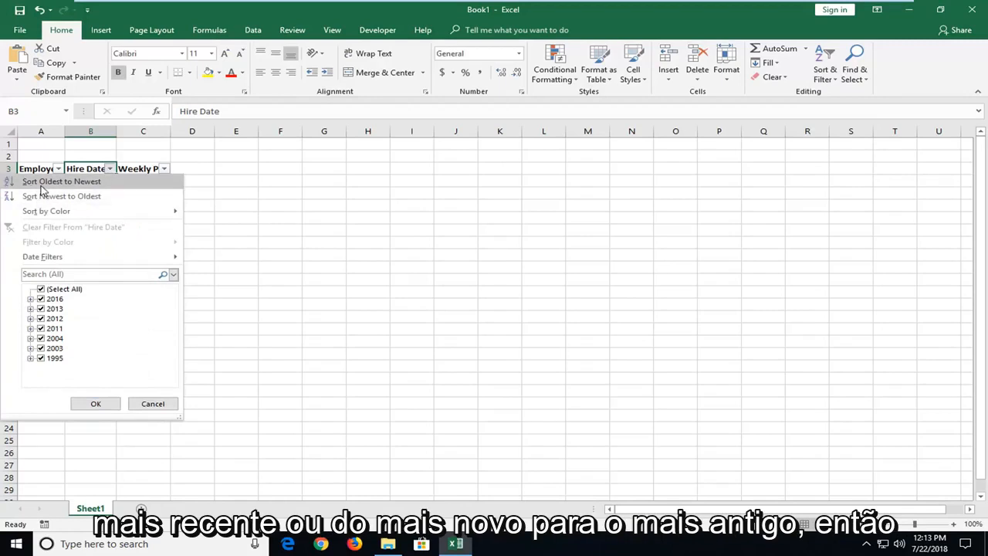
click(61, 180)
click(143, 291)
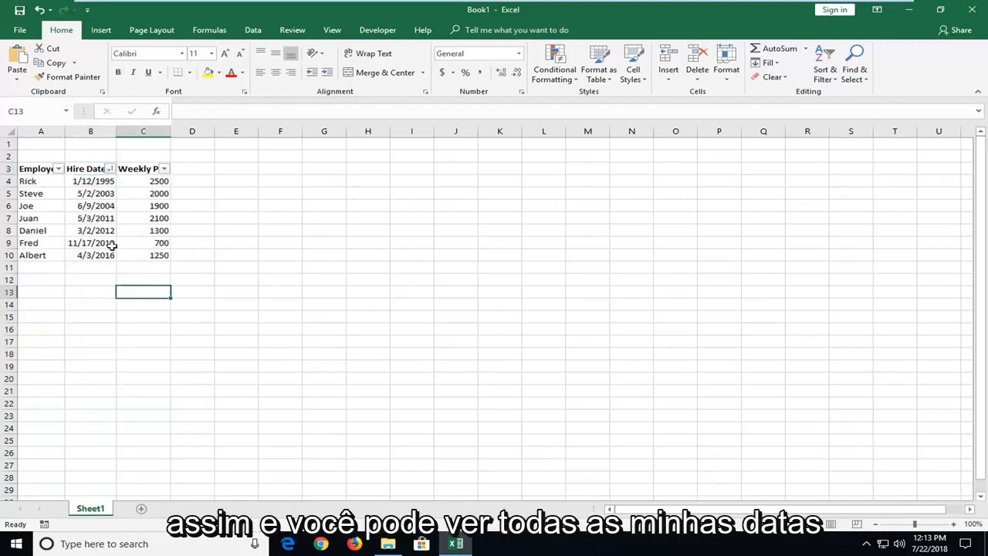
click(91, 195)
click(90, 254)
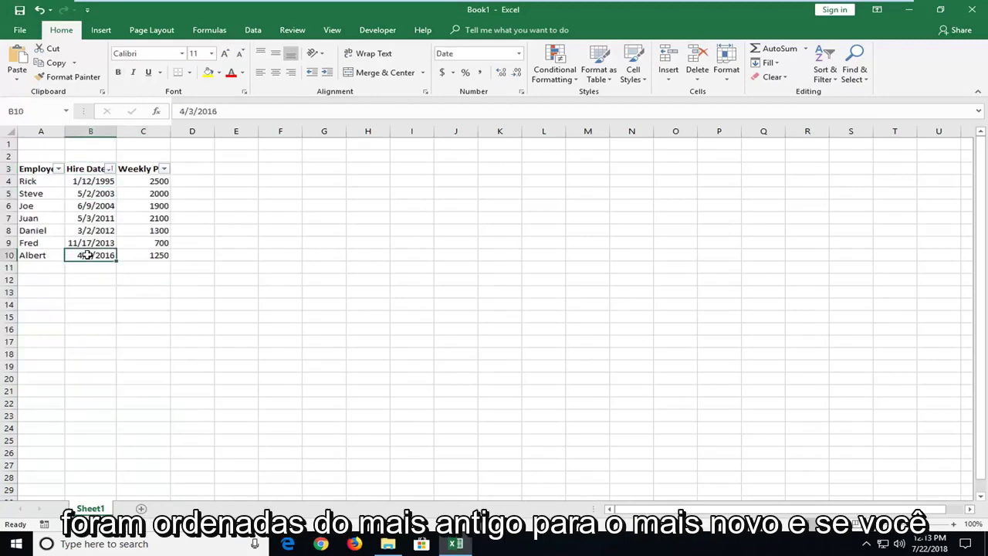
click(91, 180)
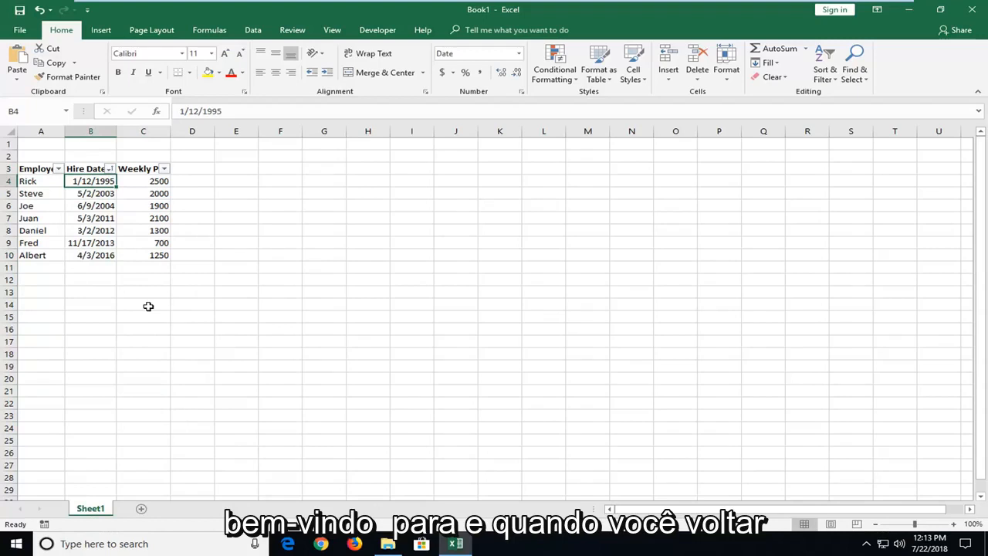
- Switch Filter off to remove the header arrows while keeping the sorted order
click(824, 74)
click(843, 138)
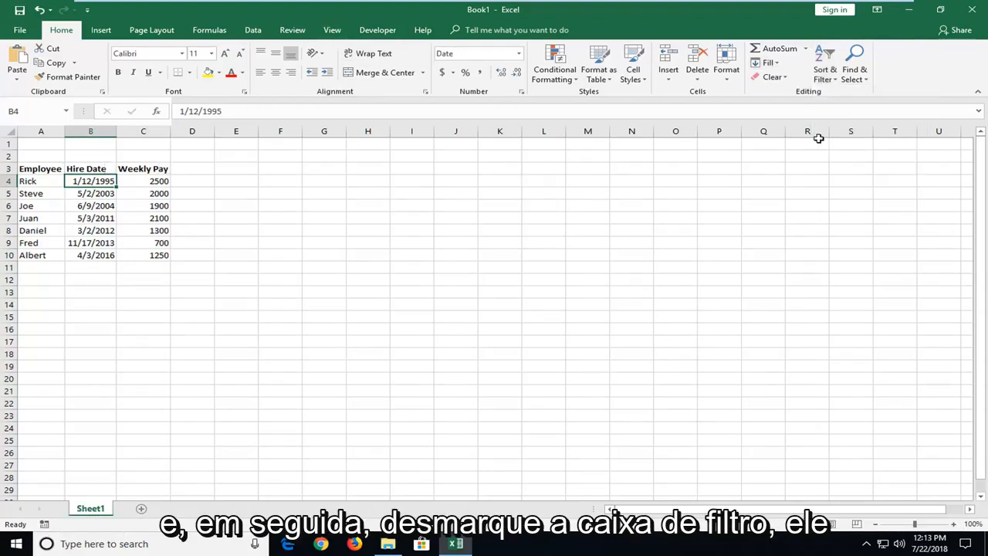
click(279, 210)
drag(92, 181, 93, 254)
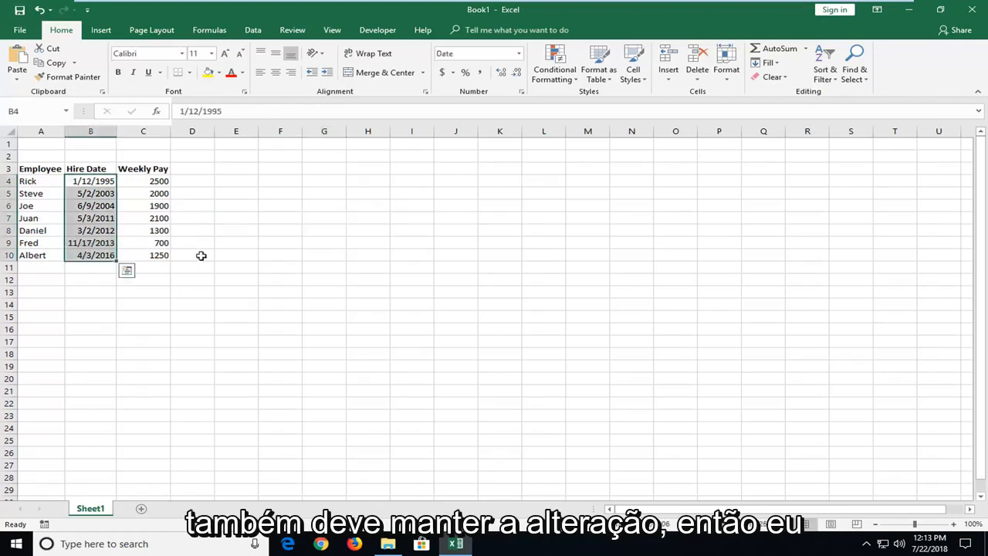
click(197, 254)
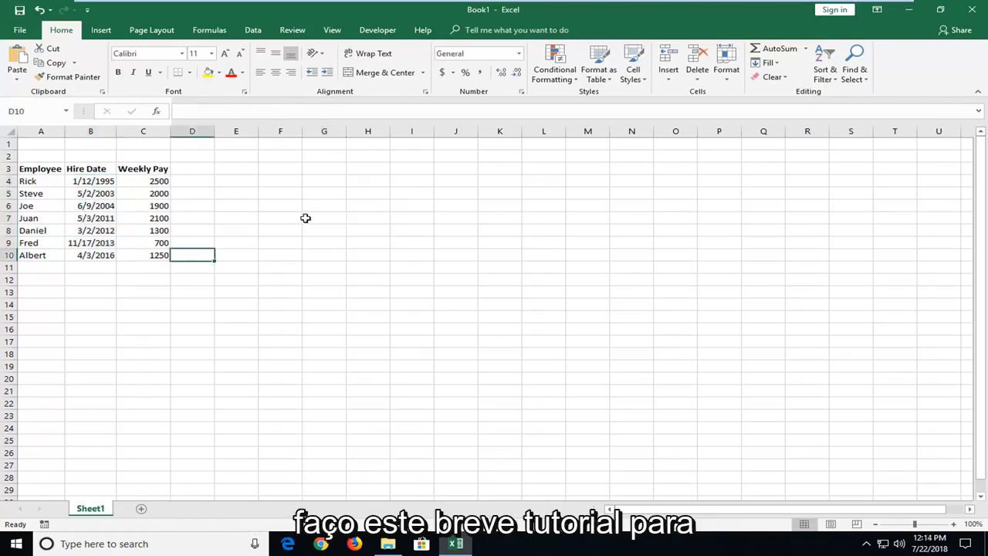